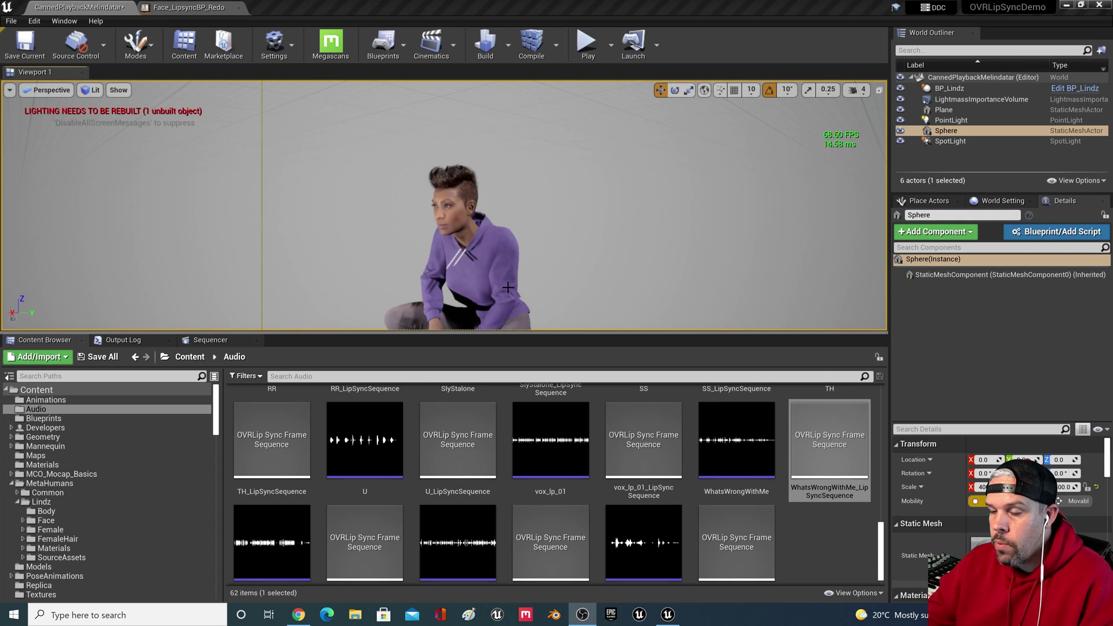
Set BP_Lindz's Audio component Sound to the AlPacino clip.
click(461, 250)
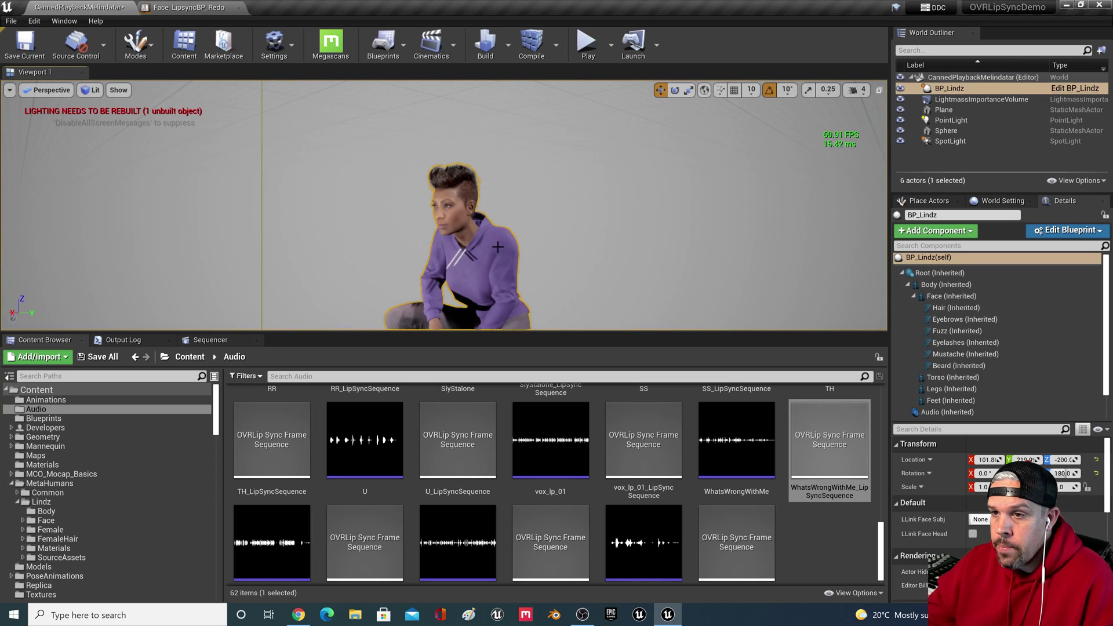
scroll(471, 483, up, 3)
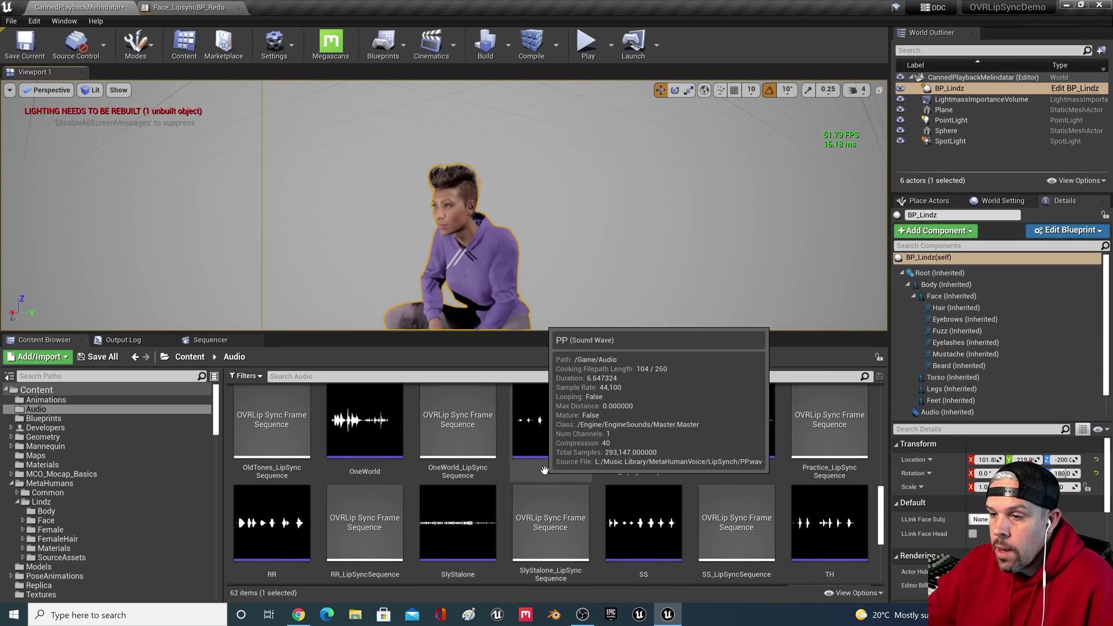
scroll(470, 484, up, 3)
scroll(435, 470, up, 3)
scroll(404, 457, up, 2)
scroll(404, 458, up, 1)
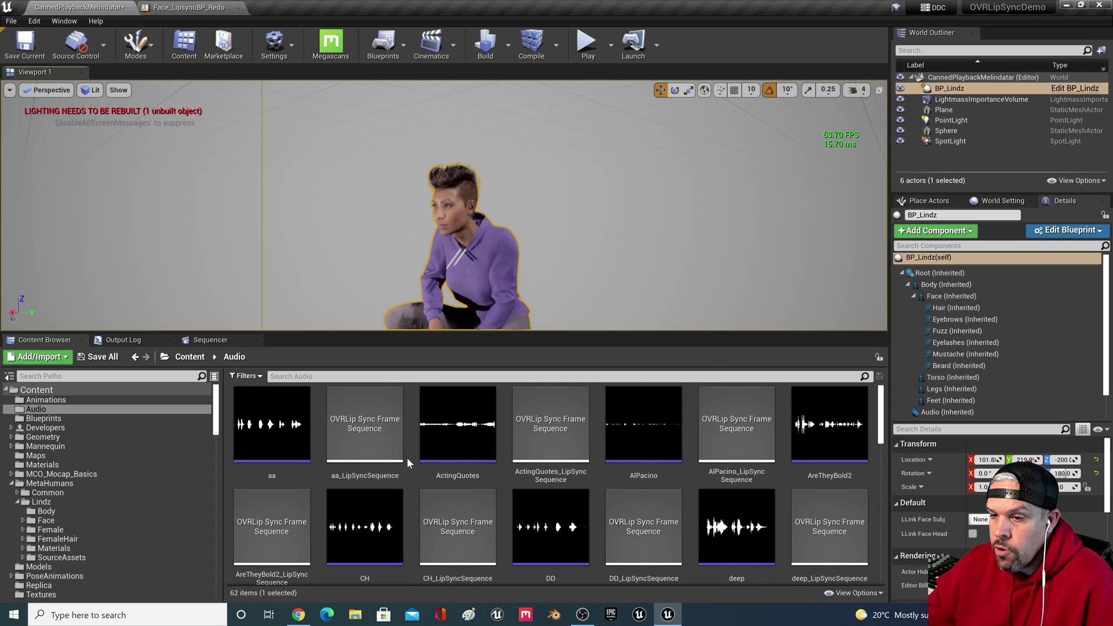
click(973, 414)
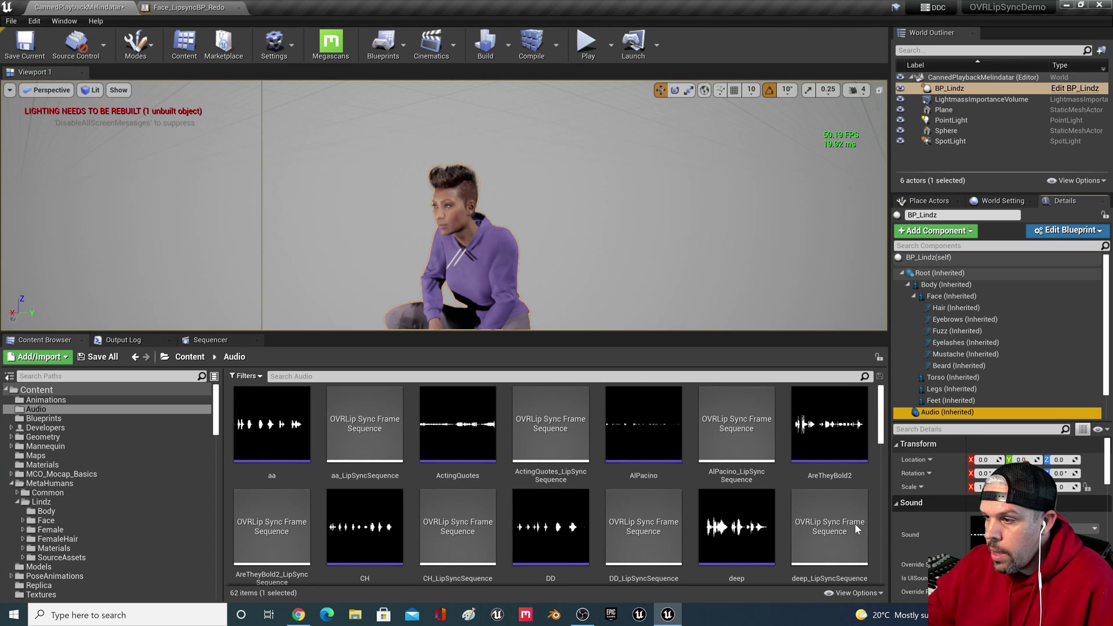
drag(624, 435, 1000, 530)
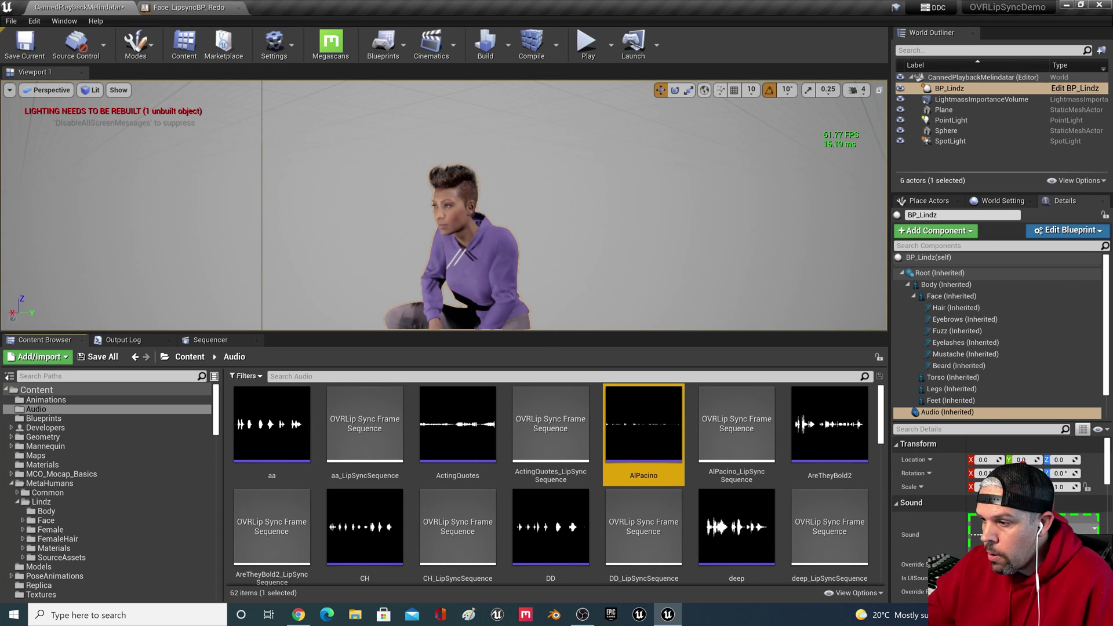
scroll(999, 366, down, 2)
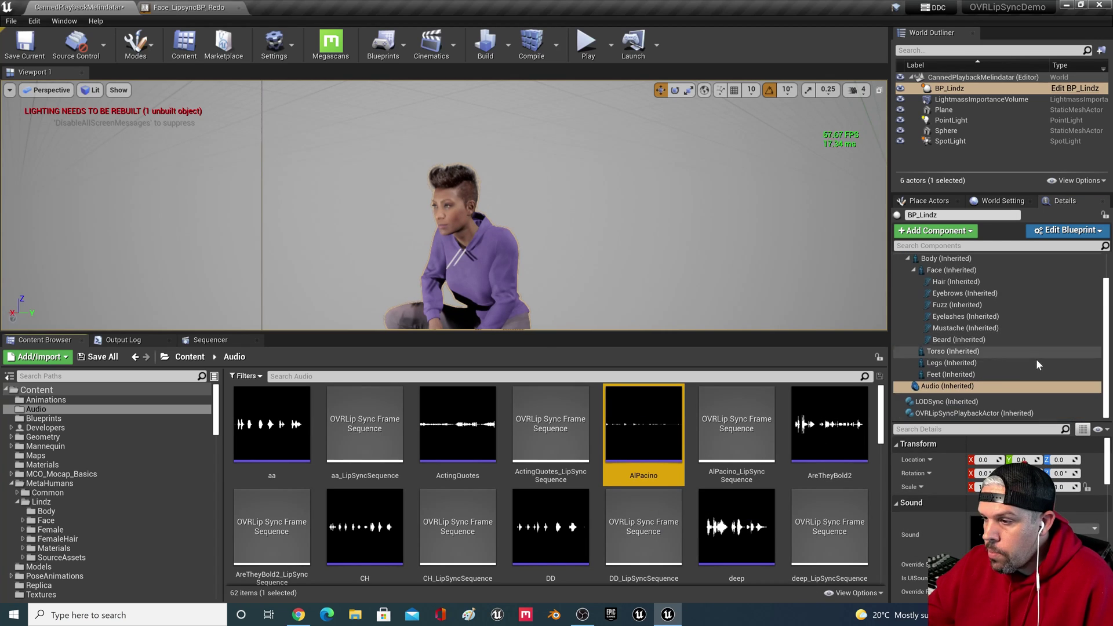
Set the lip sync playback component's Sequence to AlPacino_LipSyncSequence.
click(991, 414)
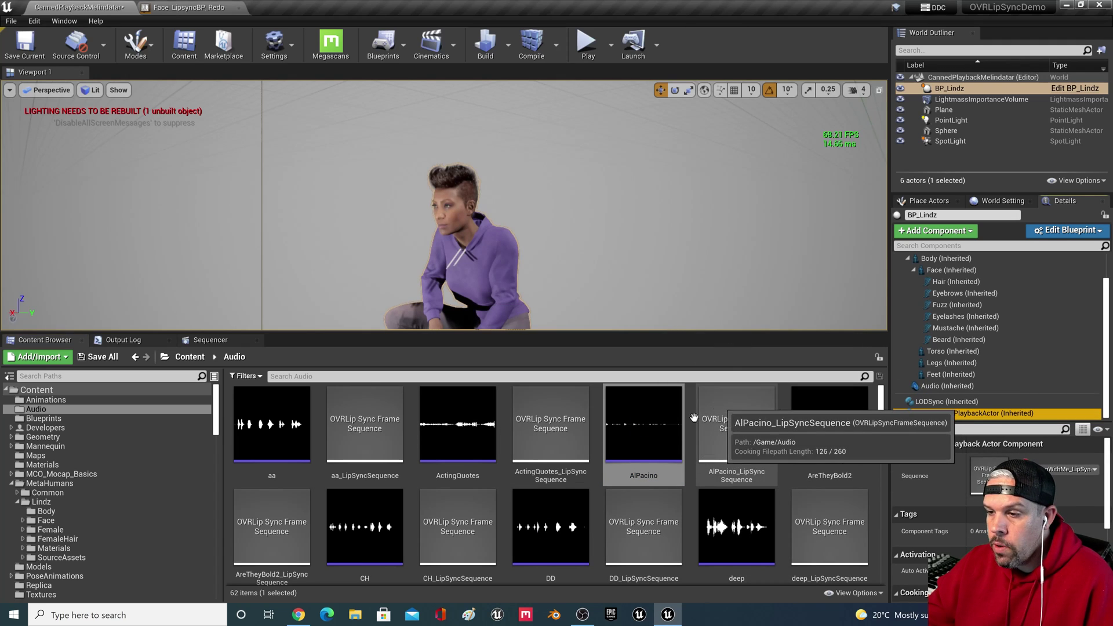
mouse_move(737, 424)
mouse_down()
mouse_move(840, 470)
mouse_move(989, 468)
mouse_up()
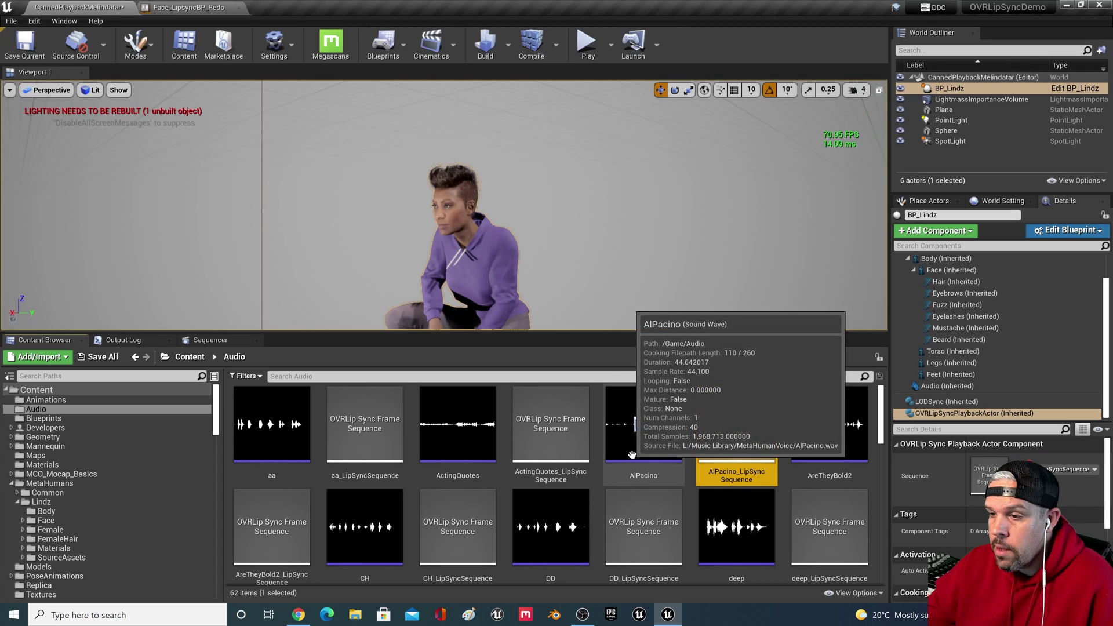
right_click(644, 423)
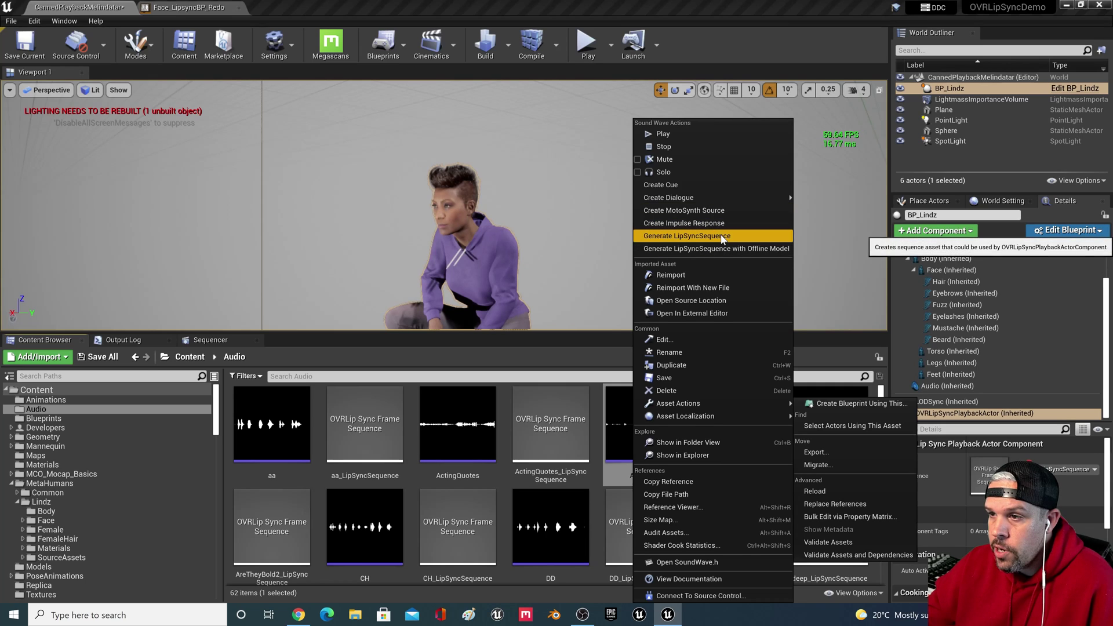
key(Escape)
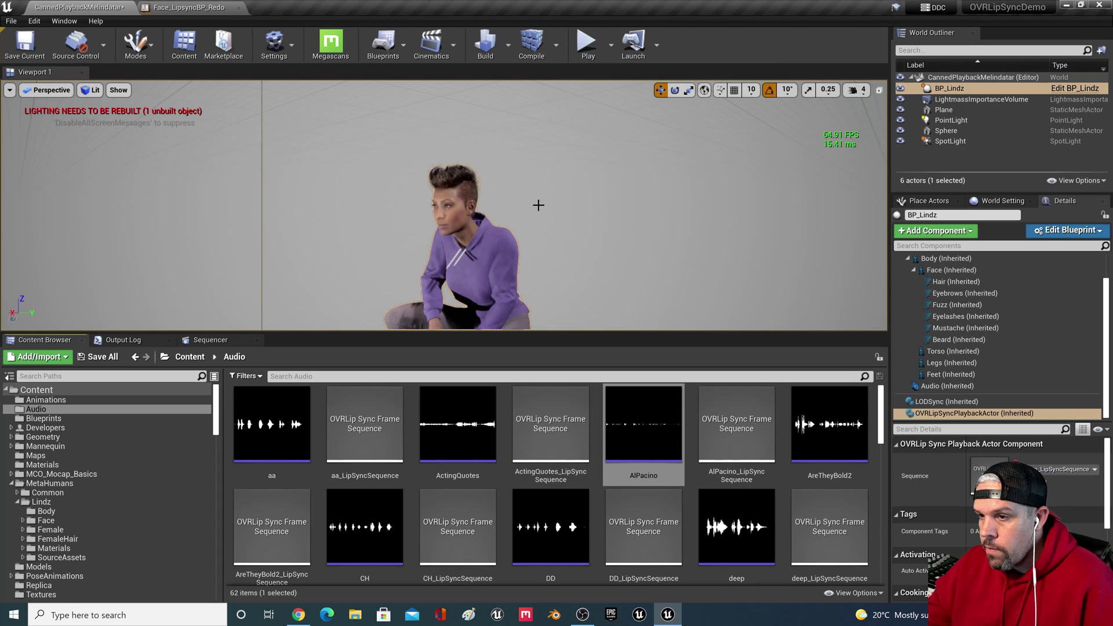
Play the level full screen, watch the AlPacino lip sync, then stop.
click(588, 43)
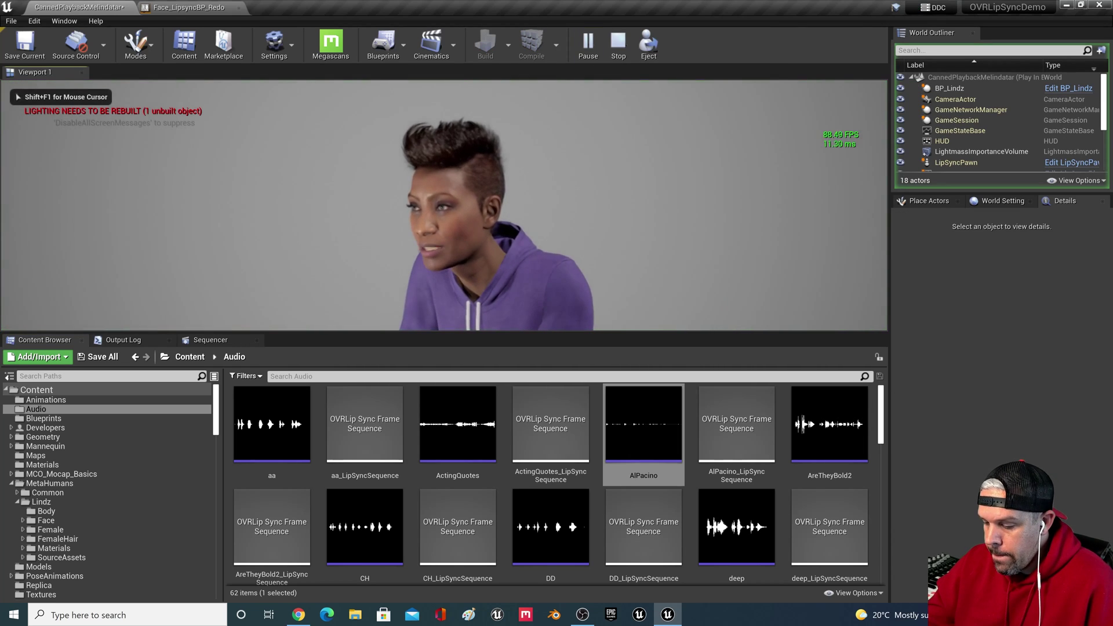
key(F11)
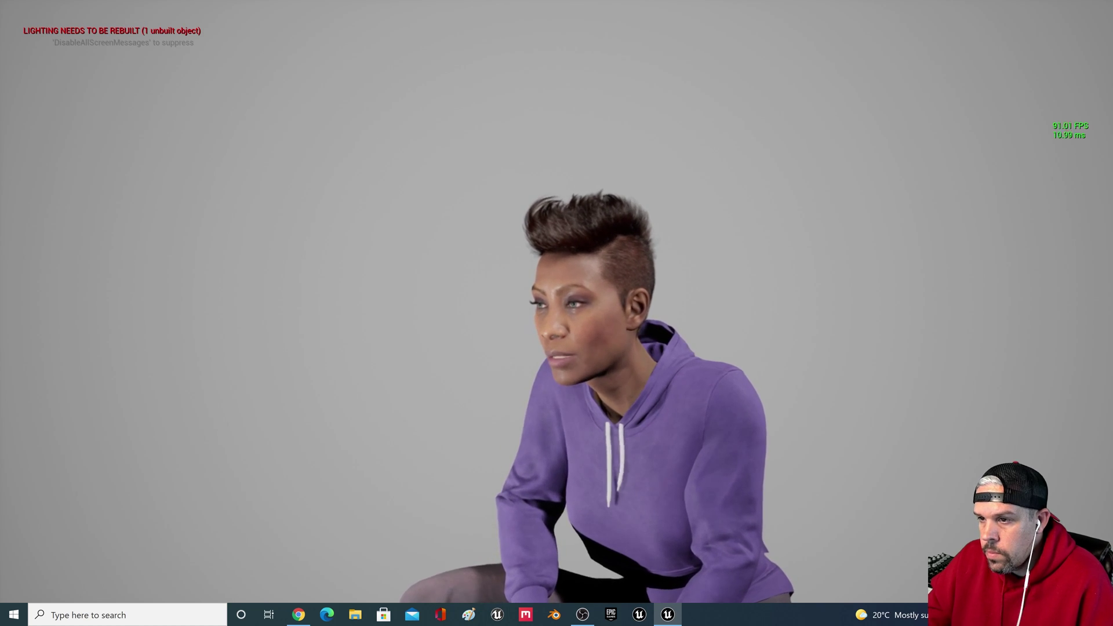
key(Escape)
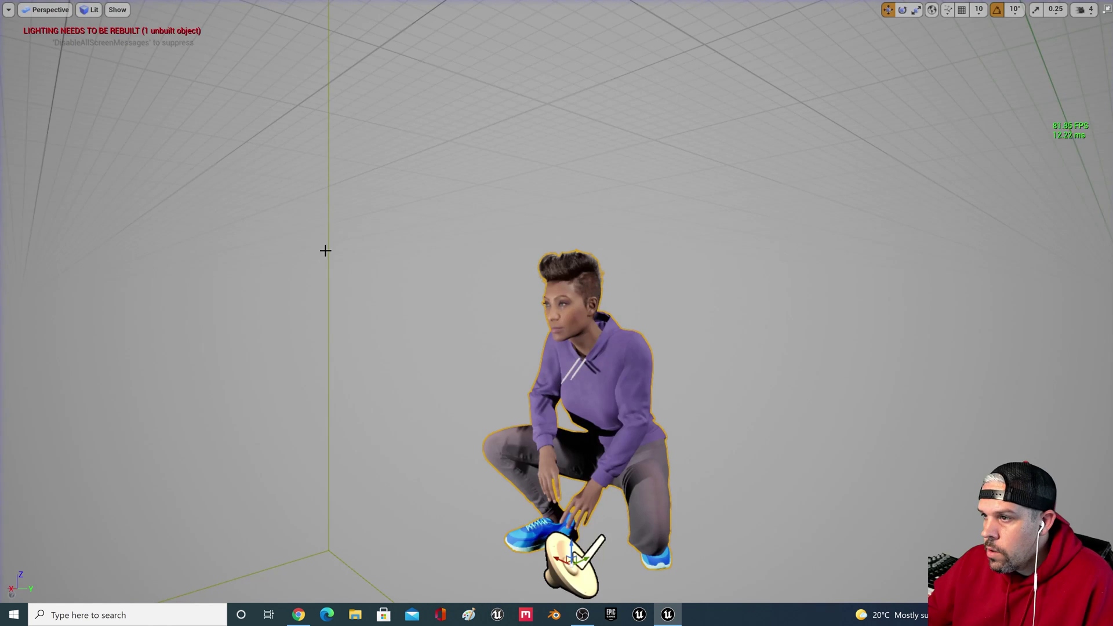
Restore the editor layout and set BP_Lindz's Audio Sound to WhatsWrongWithMe.
key(F11)
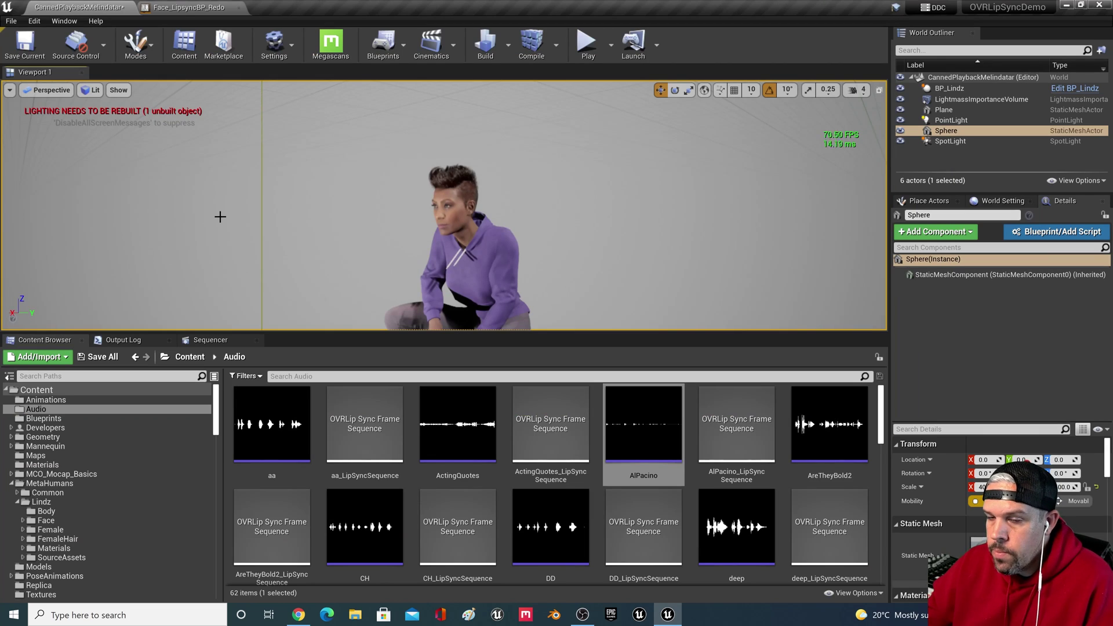
mouse_move(550, 526)
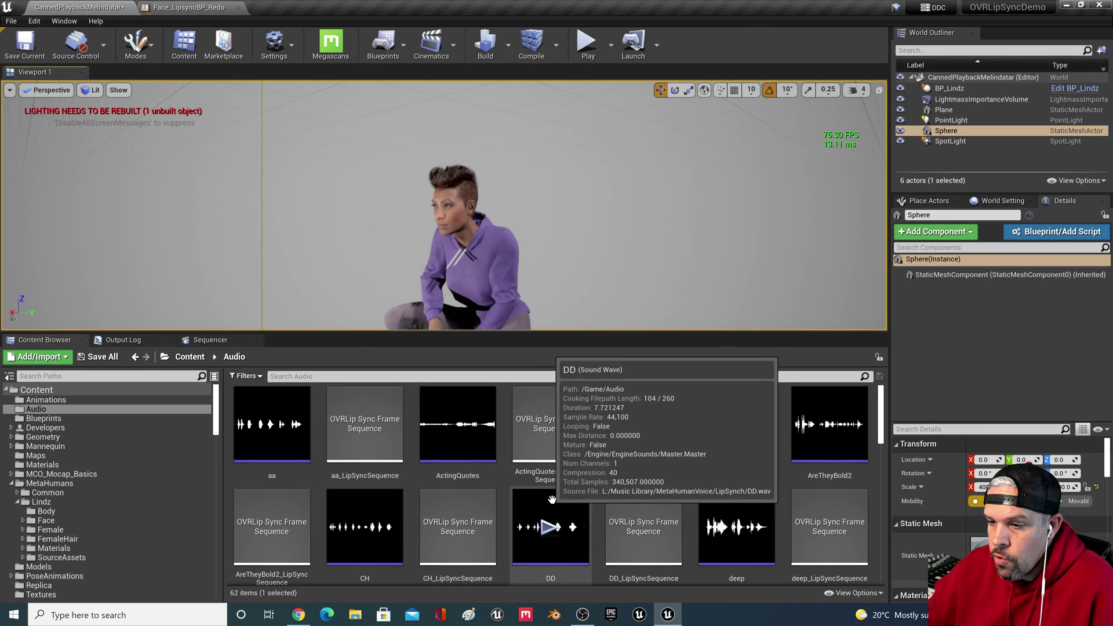
scroll(552, 498, down, 3)
scroll(609, 488, down, 3)
scroll(689, 476, down, 3)
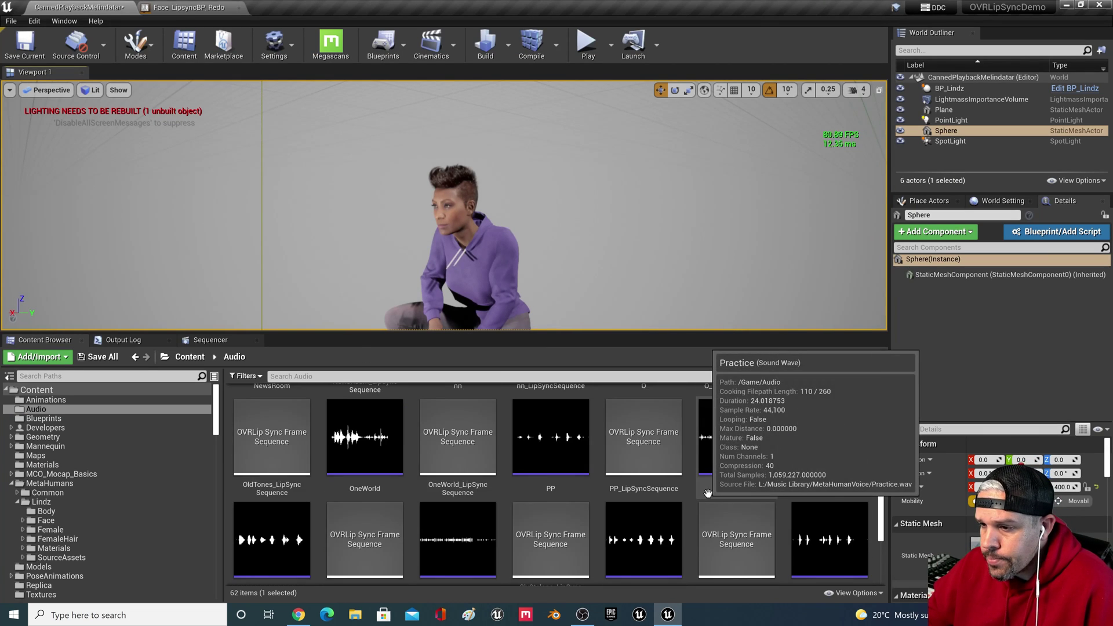
scroll(707, 494, down, 5)
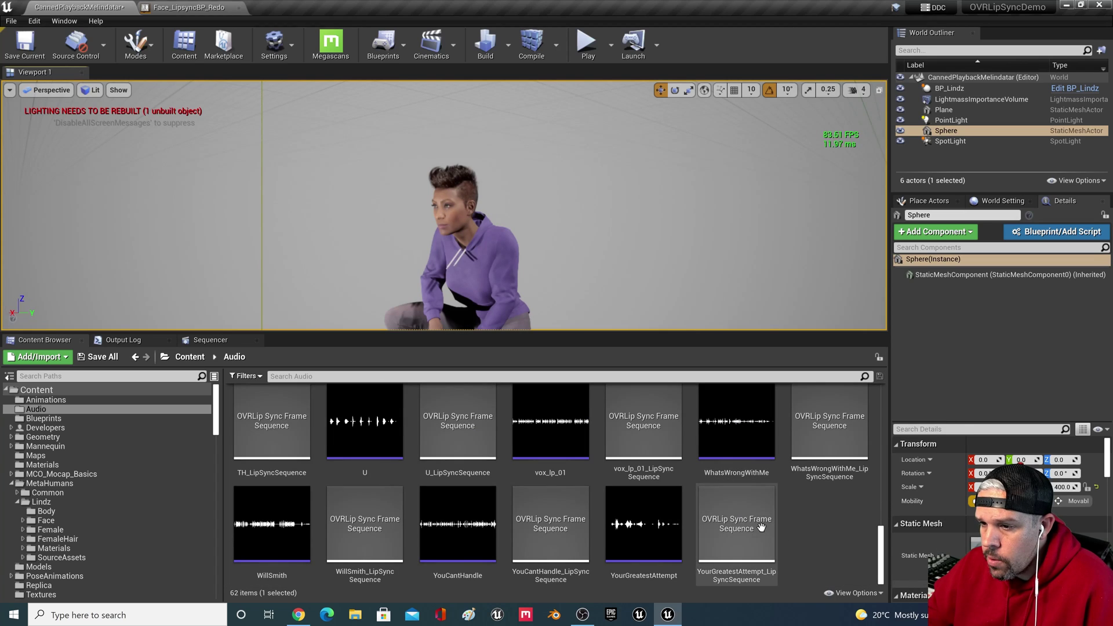
scroll(761, 527, up, 1)
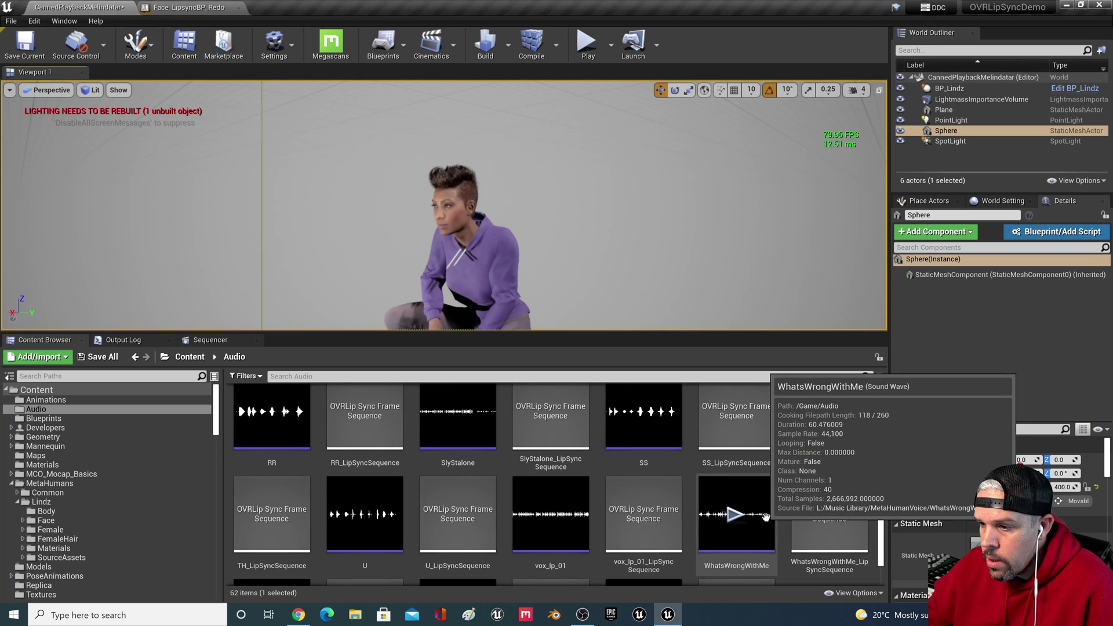
scroll(766, 516, down, 1)
click(949, 87)
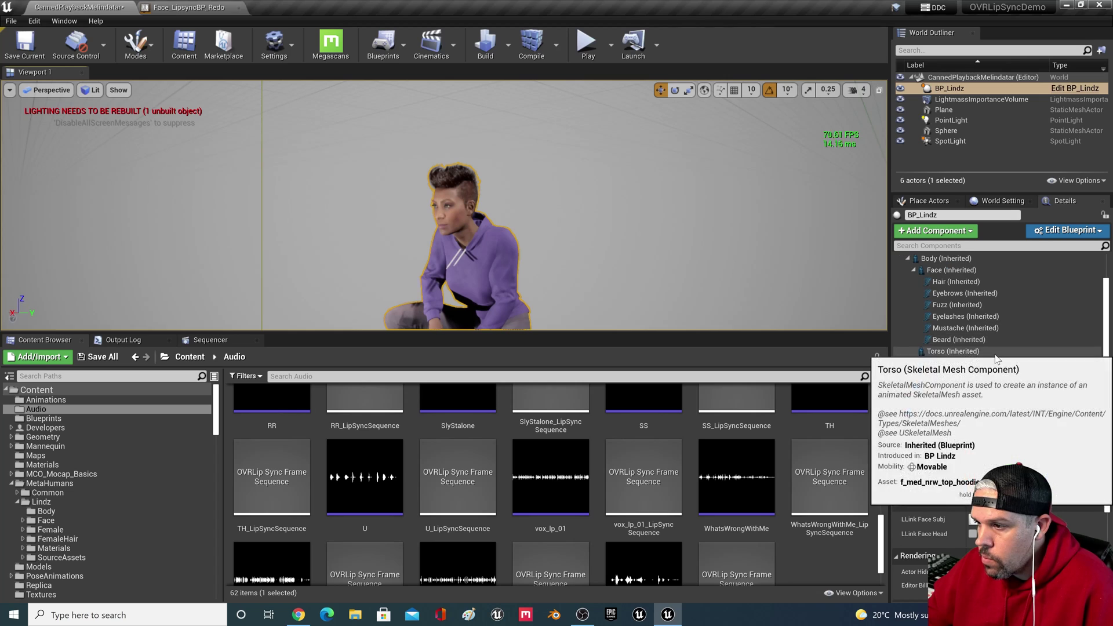
click(951, 388)
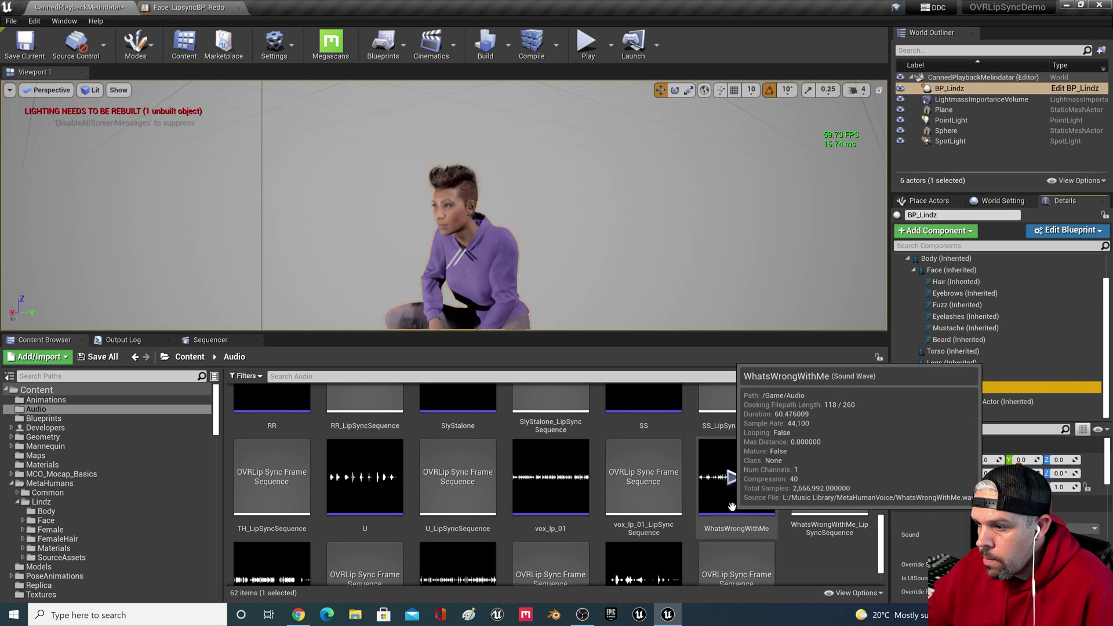
click(731, 487)
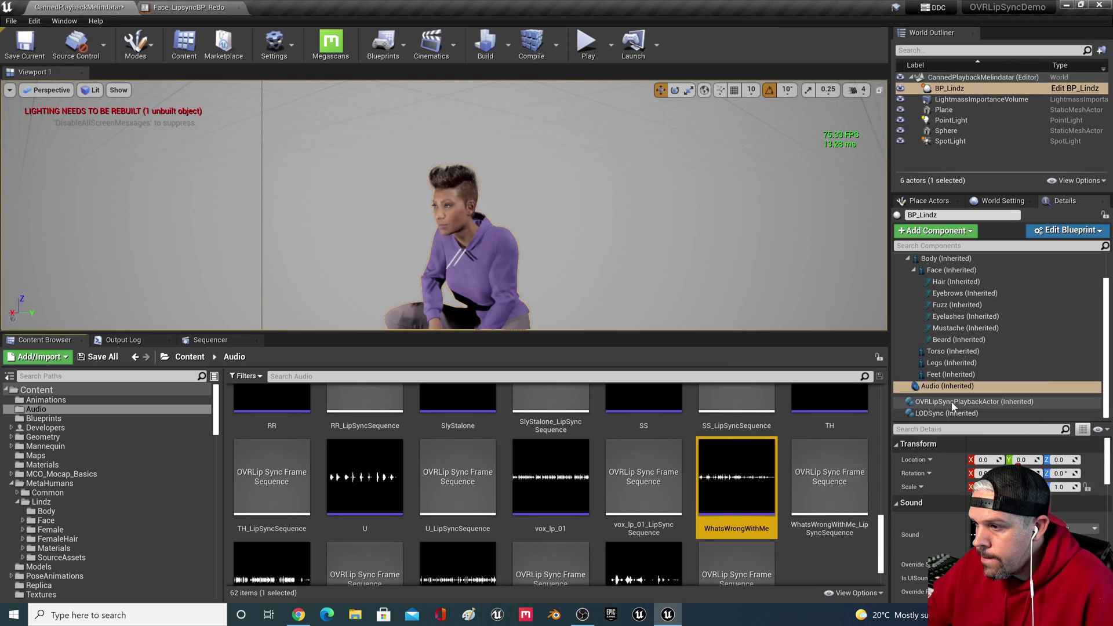
Set the playback Sequence to WhatsWrongWithMe_LipSyncSequence and play the level.
click(973, 401)
click(807, 501)
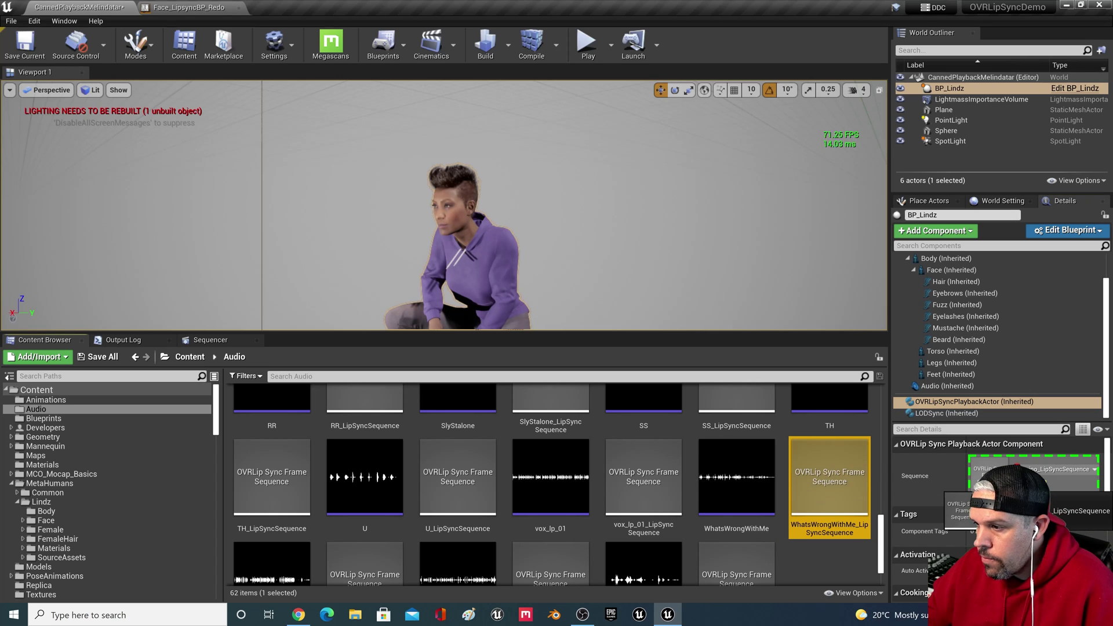
click(588, 42)
Watch the WhatsWrongWithMe playback full screen, then end it and restore the editor.
key(F11)
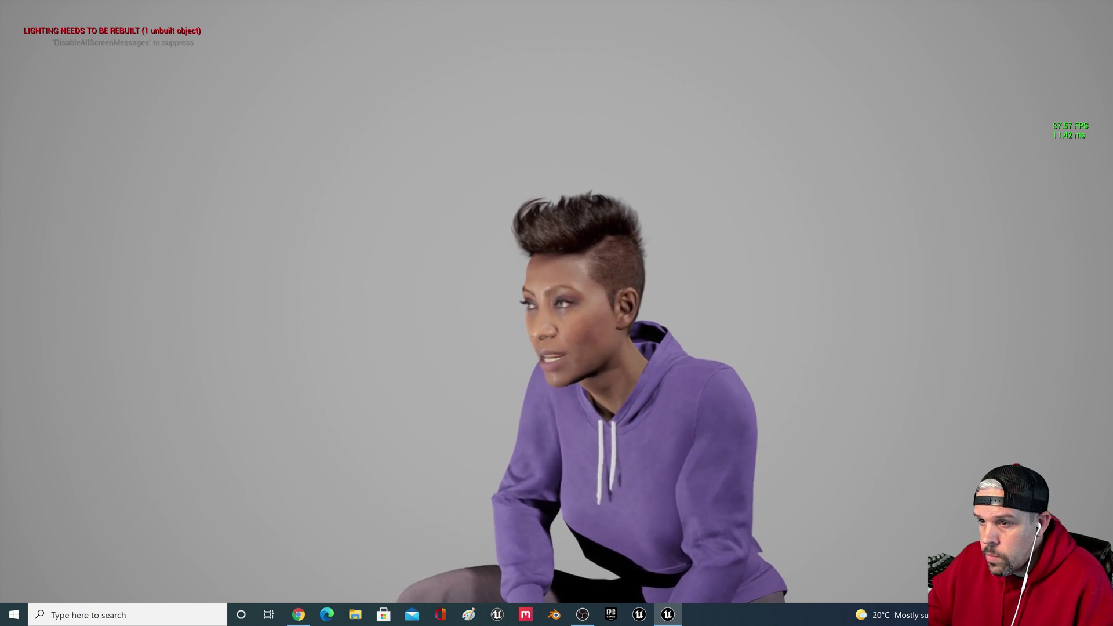
key(Escape)
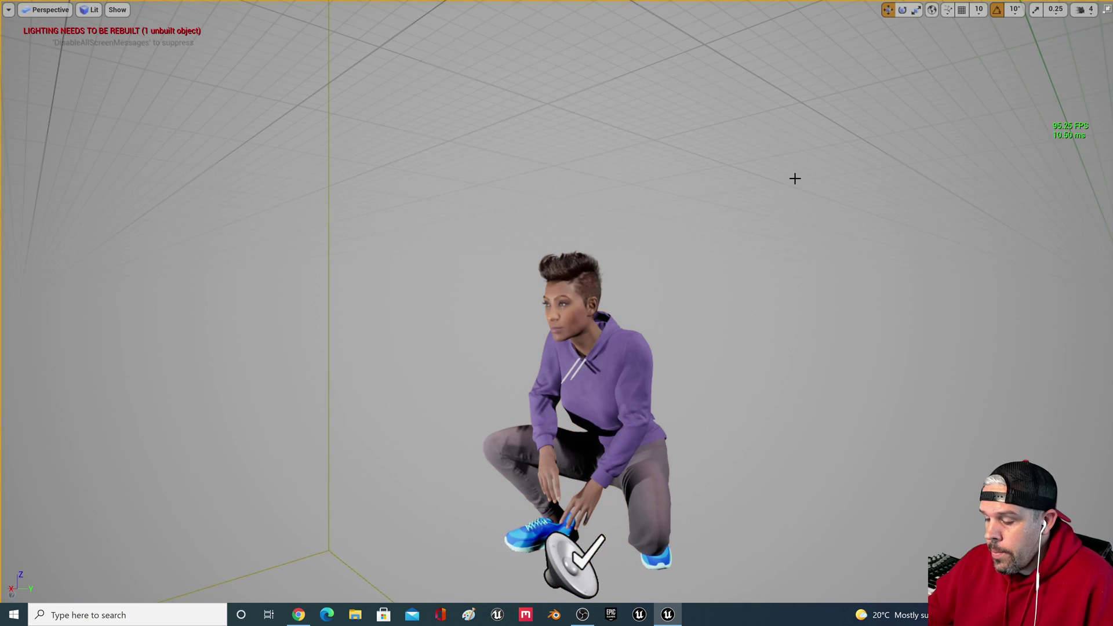
key(F11)
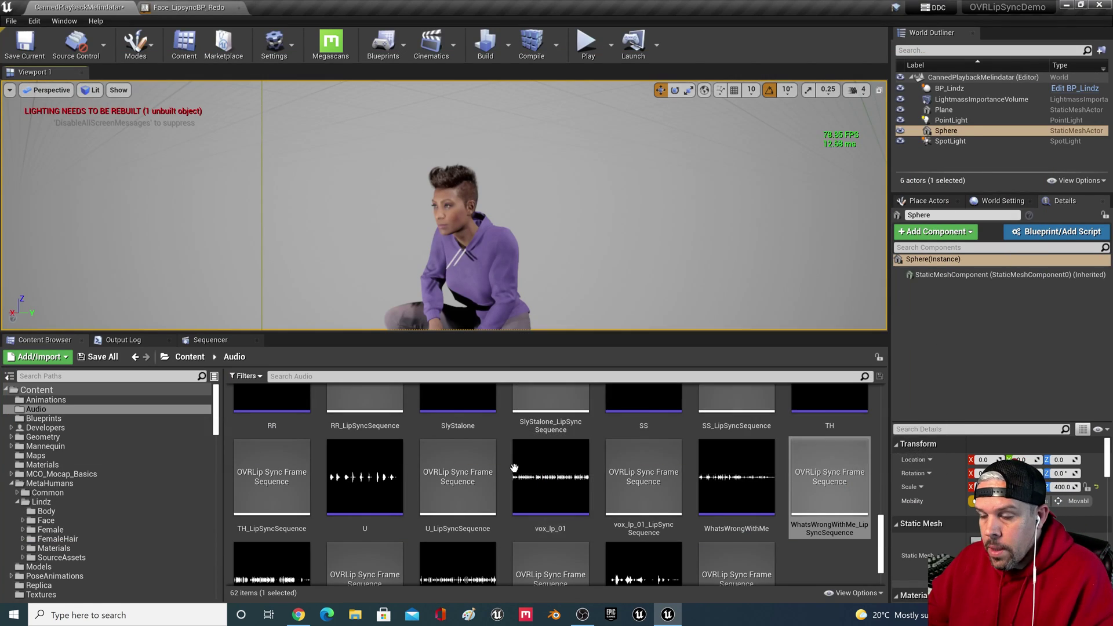
Select BP_Lindz in the World Outliner and show its Audio (Inherited) component.
click(470, 263)
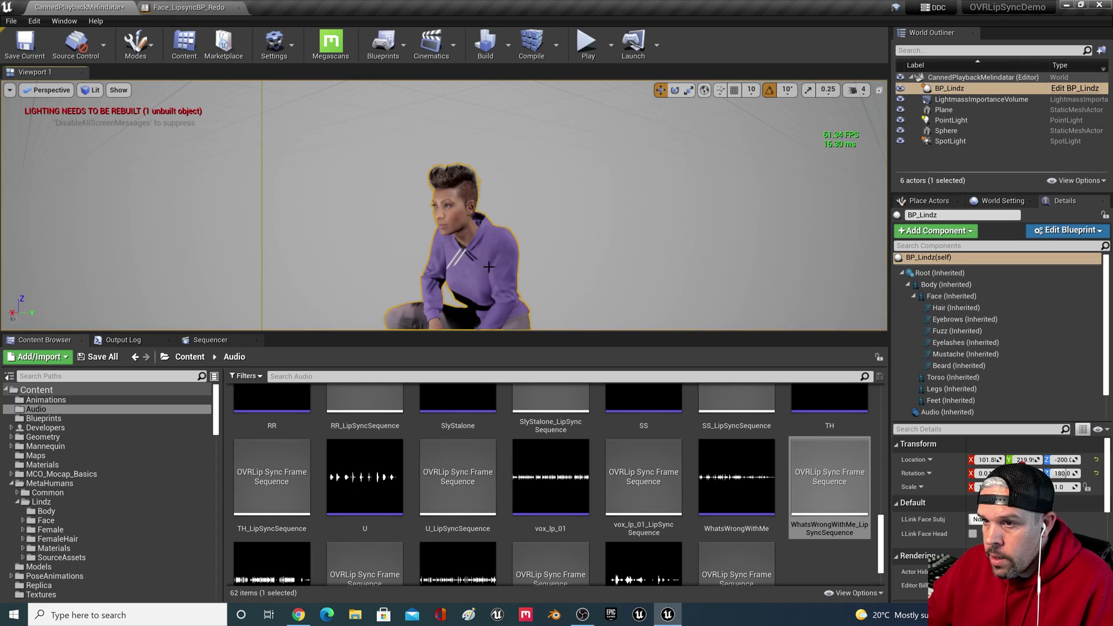
scroll(987, 348, down, 2)
click(958, 387)
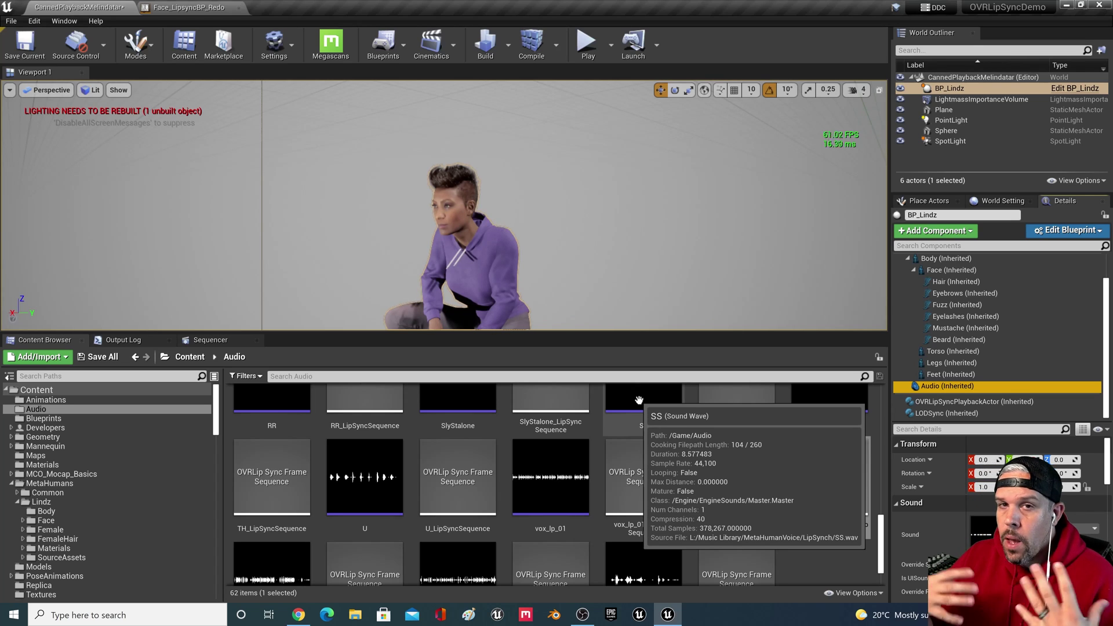
scroll(520, 554, down, 1)
scroll(520, 554, down, 1)
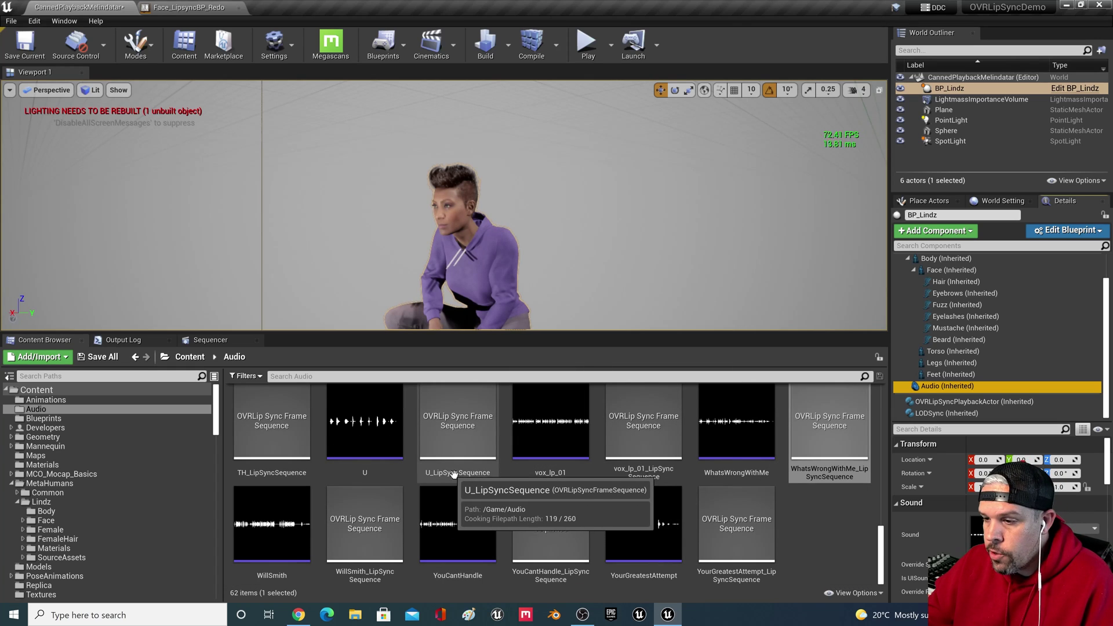
scroll(452, 473, up, 1)
scroll(509, 472, up, 2)
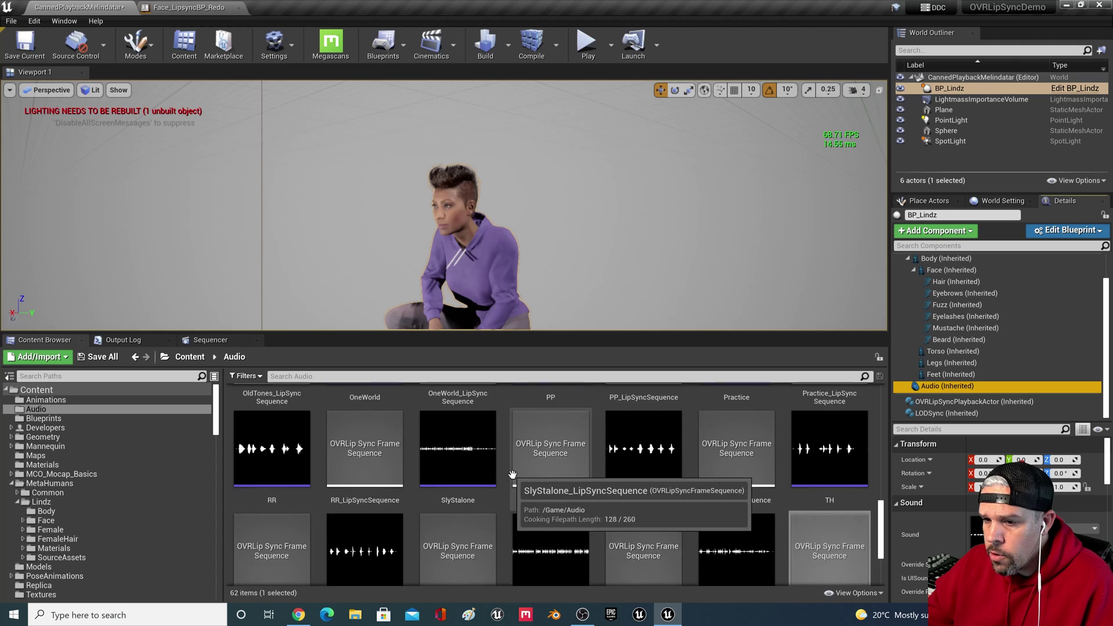
scroll(509, 467, up, 2)
scroll(539, 470, up, 2)
scroll(658, 480, down, 1)
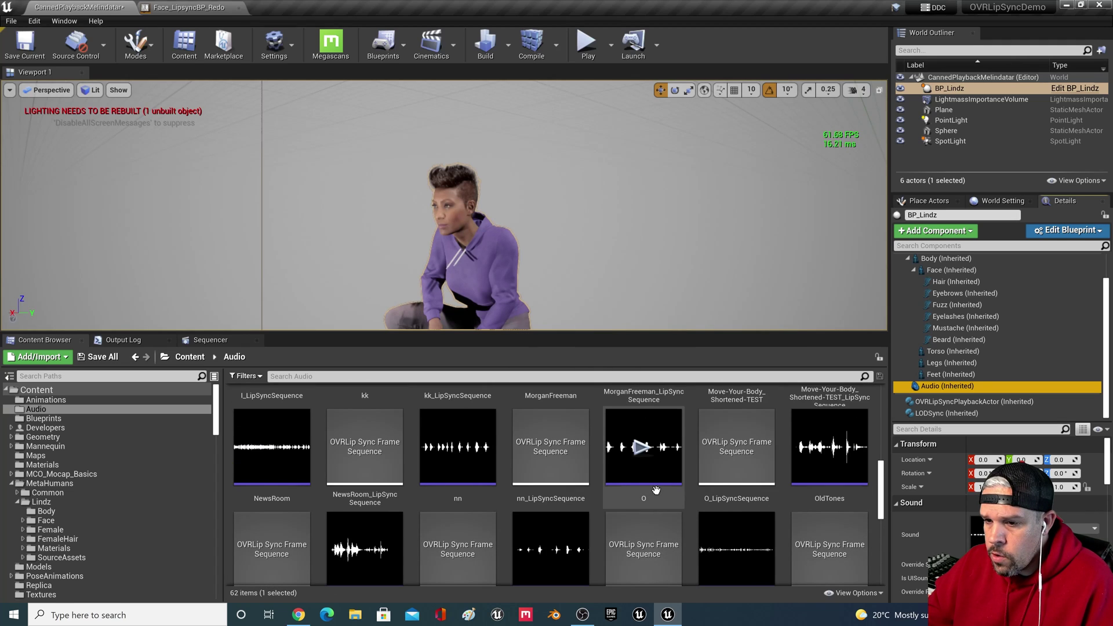
scroll(689, 472, down, 2)
scroll(689, 473, down, 2)
scroll(687, 472, down, 2)
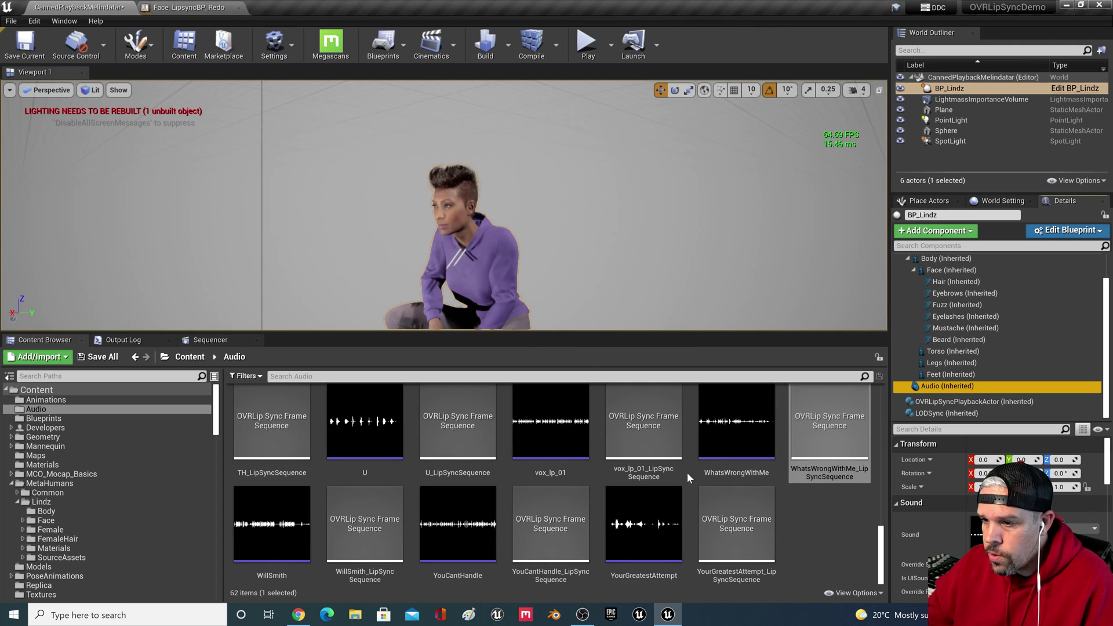
Assign YouCantHandle_LipSyncSequence to the playback component and open Face_LipsyncBP_Redo.
click(458, 524)
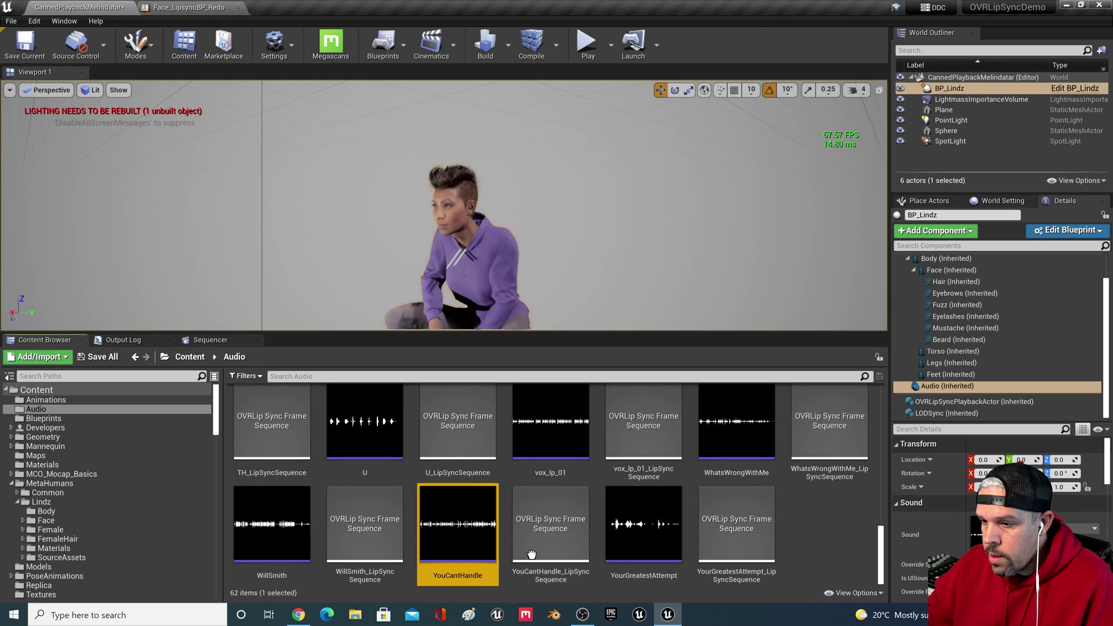
click(974, 401)
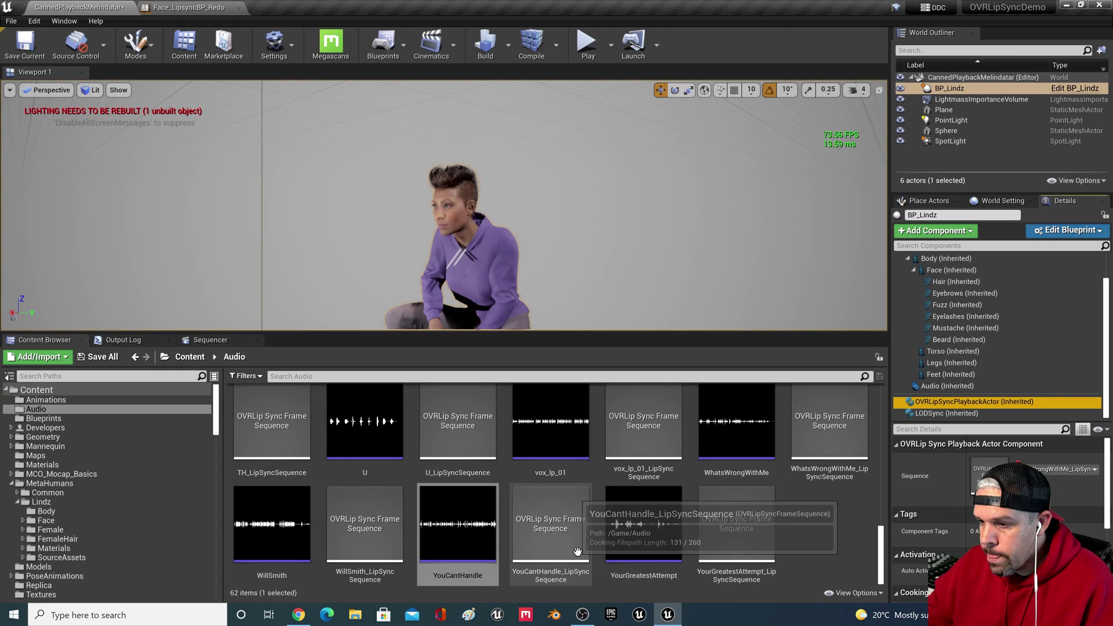
drag(549, 524, 1034, 471)
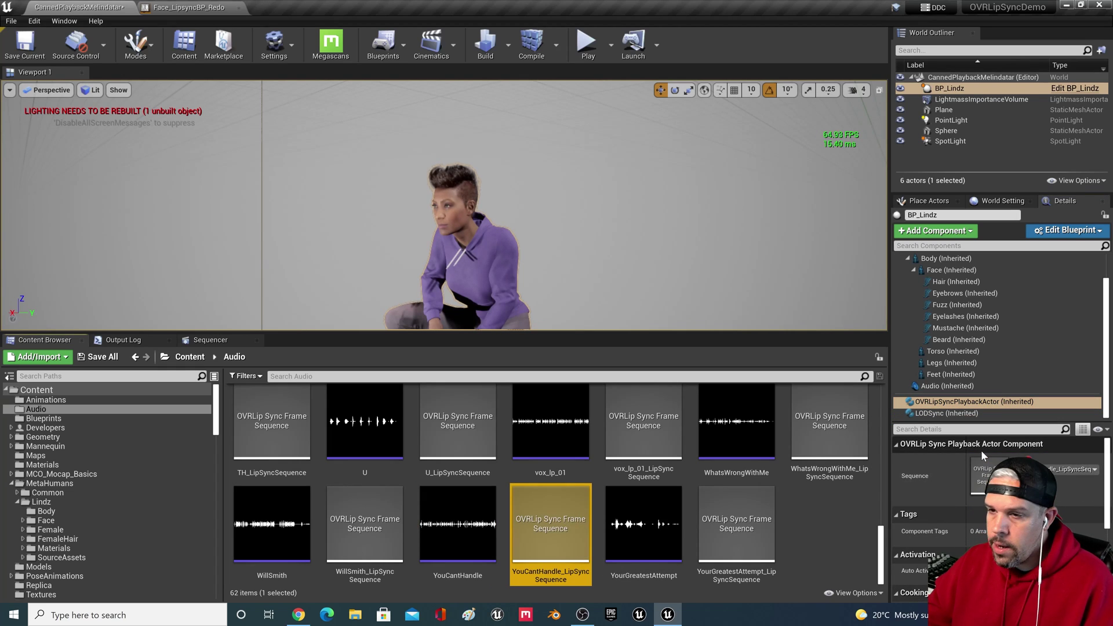
click(189, 7)
right_drag(661, 287, 643, 337)
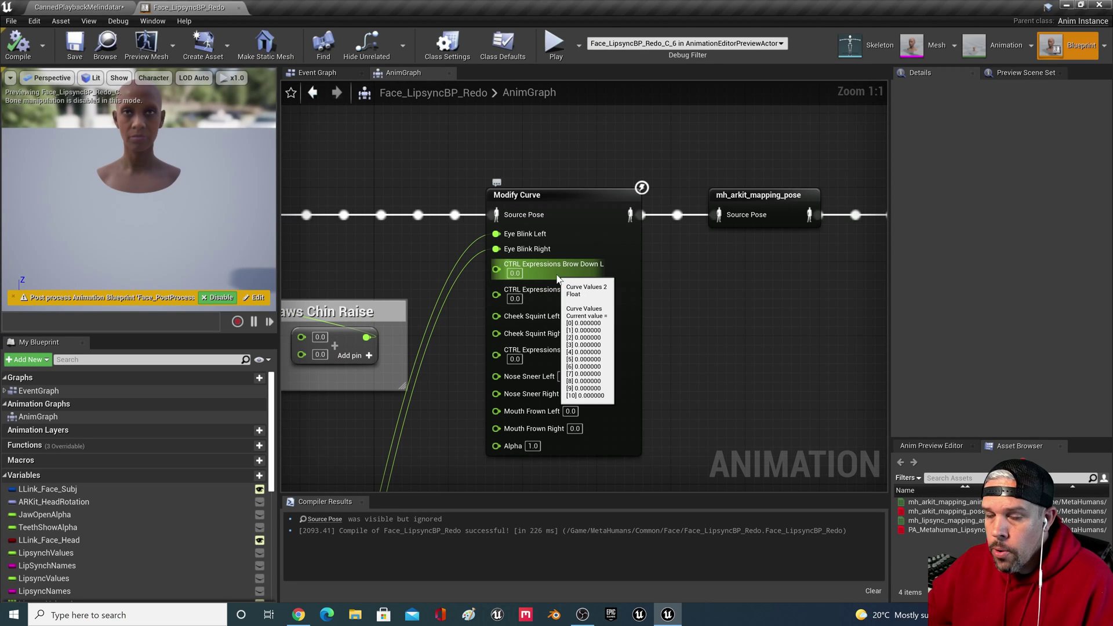
mouse_move(553, 268)
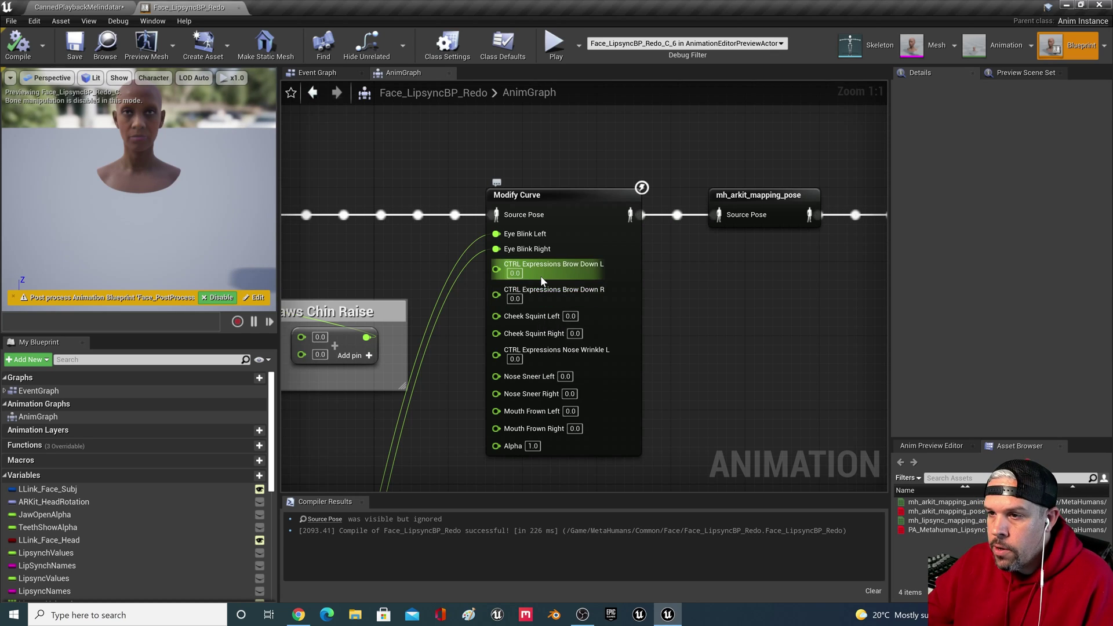
Enter brow down, cheek squint and nose wrinkle values (0.45, 0.25, 0.45, 0.35, 0.6).
click(514, 274)
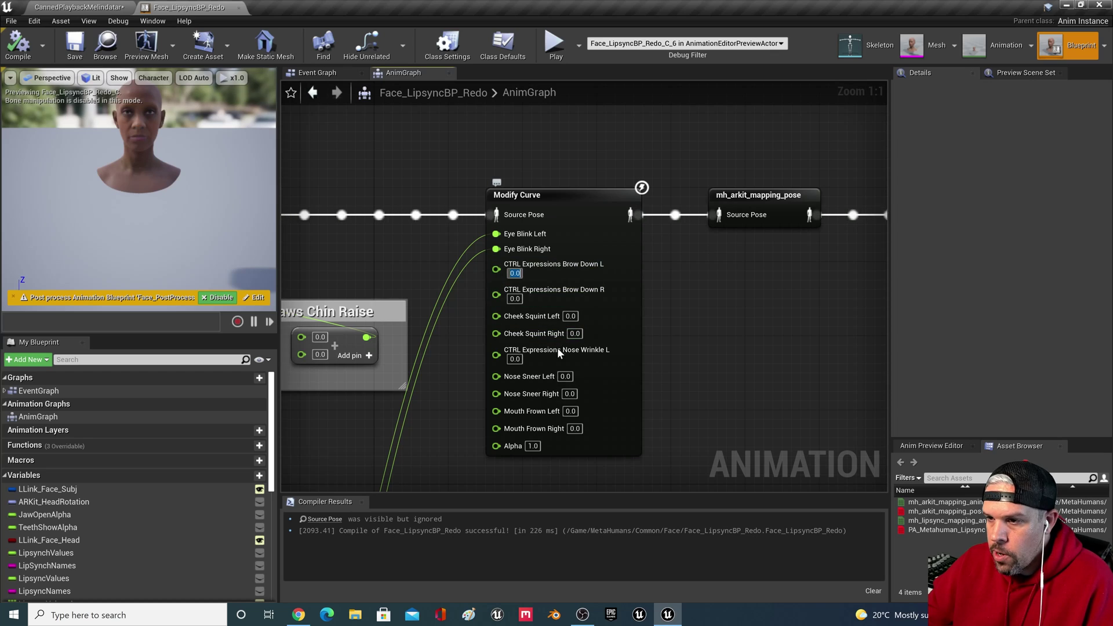
text(0.45)
key(Return)
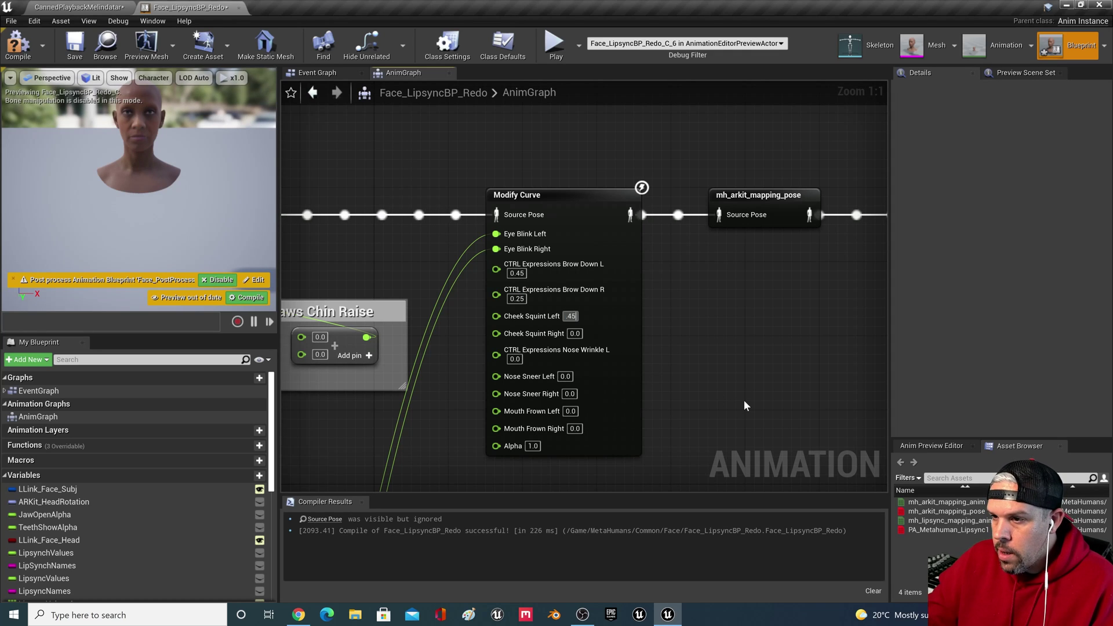
key(Tab)
text(.35)
key(Tab)
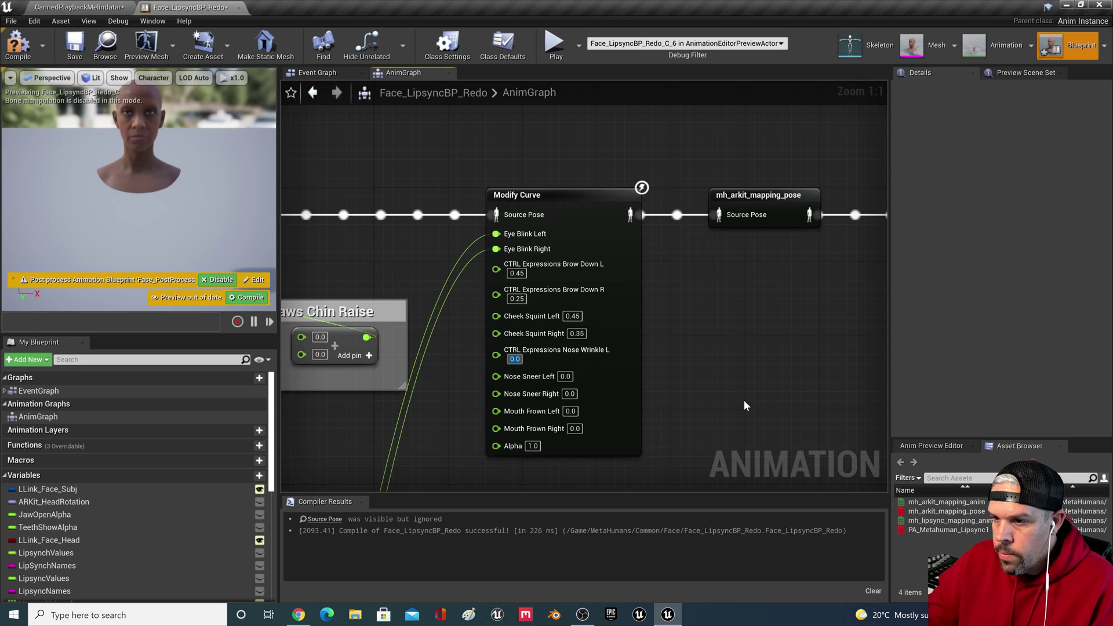
text(.6)
key(Tab)
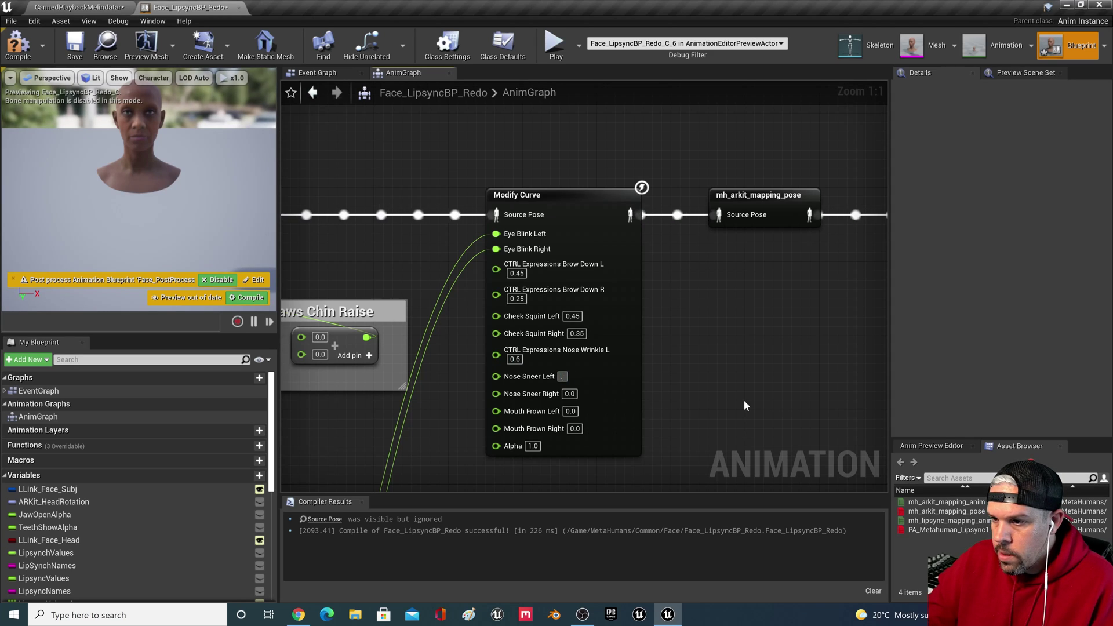
text(.25)
Set Nose Sneer to 0.25/0.3 and Mouth Frown to 0.3/0.15, then compile and save.
key(Tab)
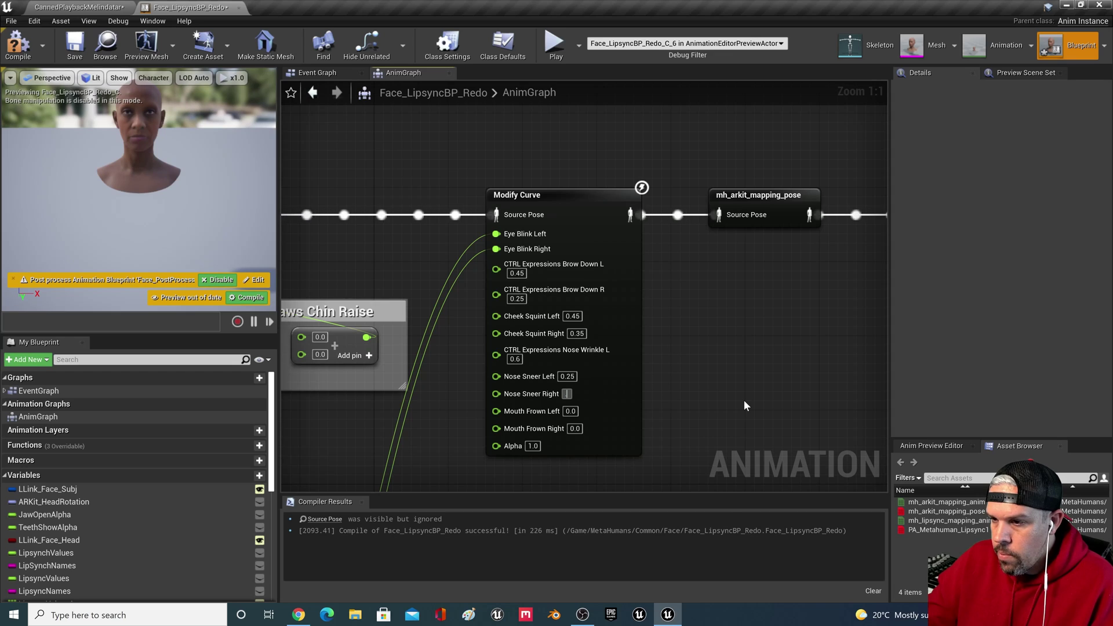
text(.3)
key(Tab)
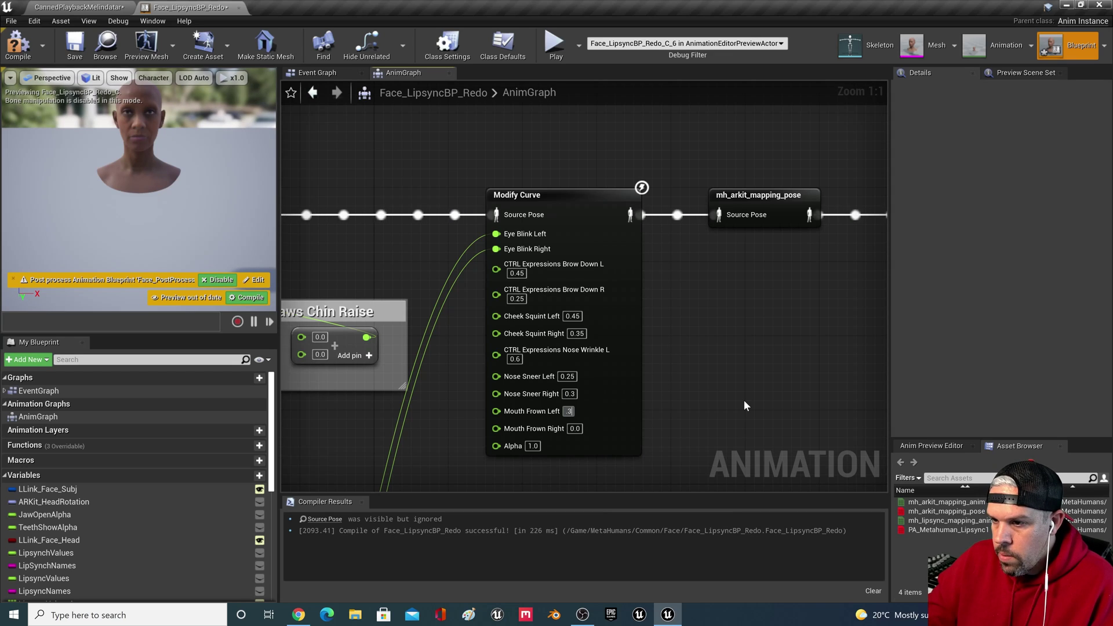
text(.3)
key(Tab)
text(.15)
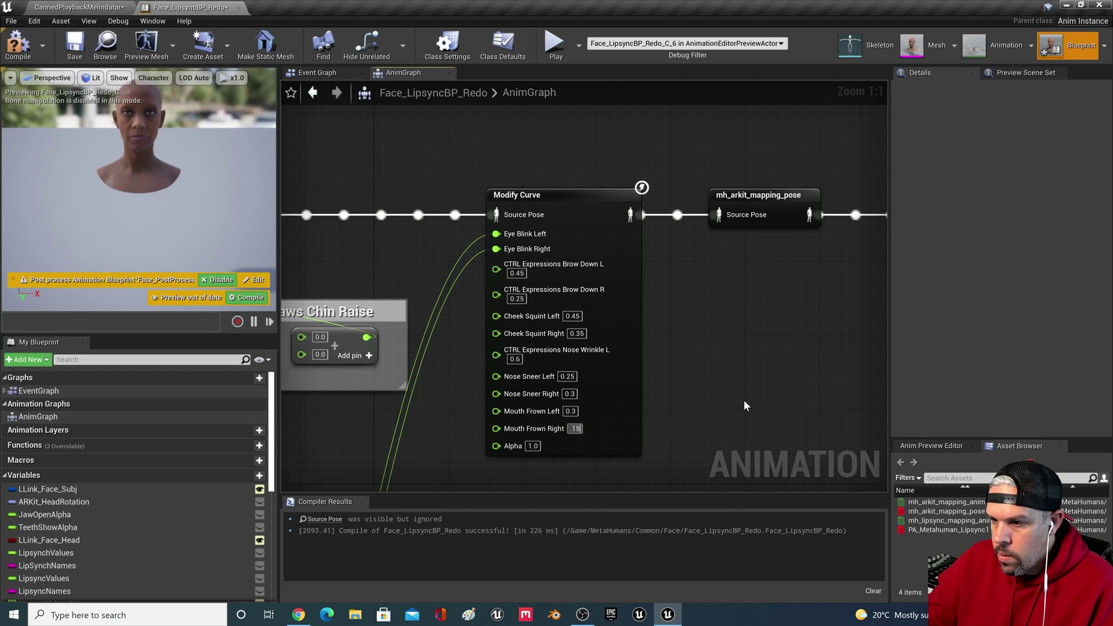
key(Tab)
click(18, 45)
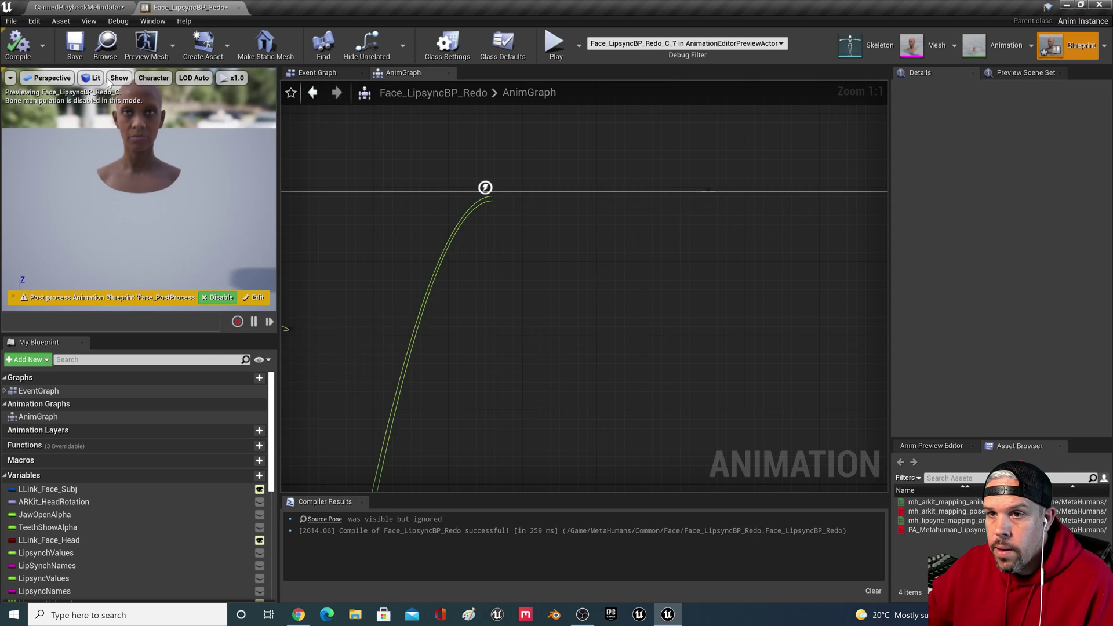
click(74, 45)
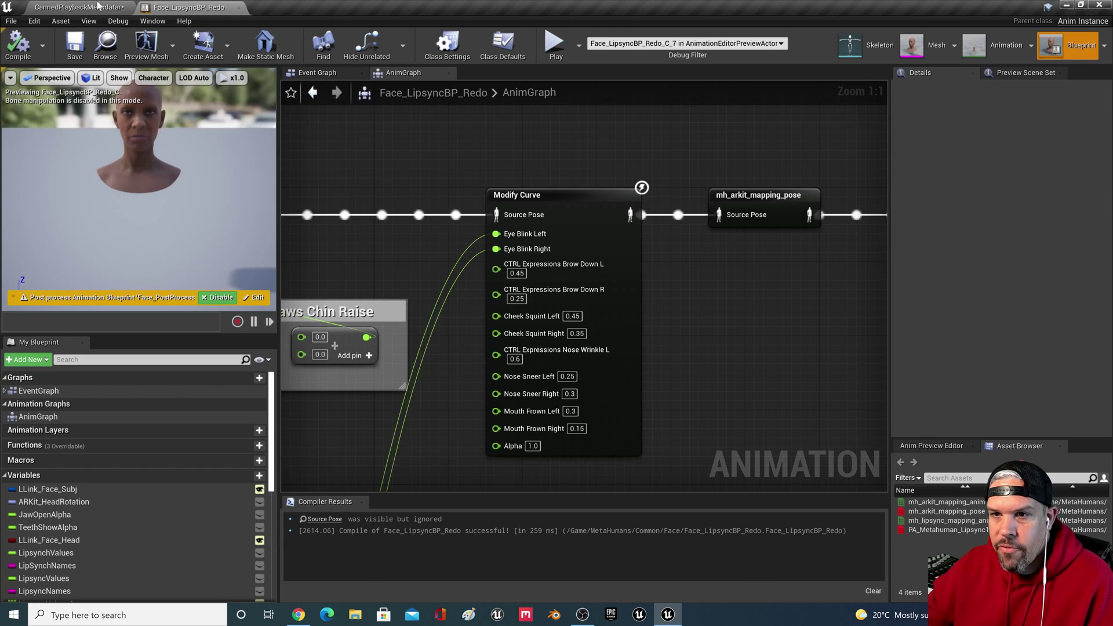
Return to the level editor and play it full screen with the new expression.
key(alt+Tab)
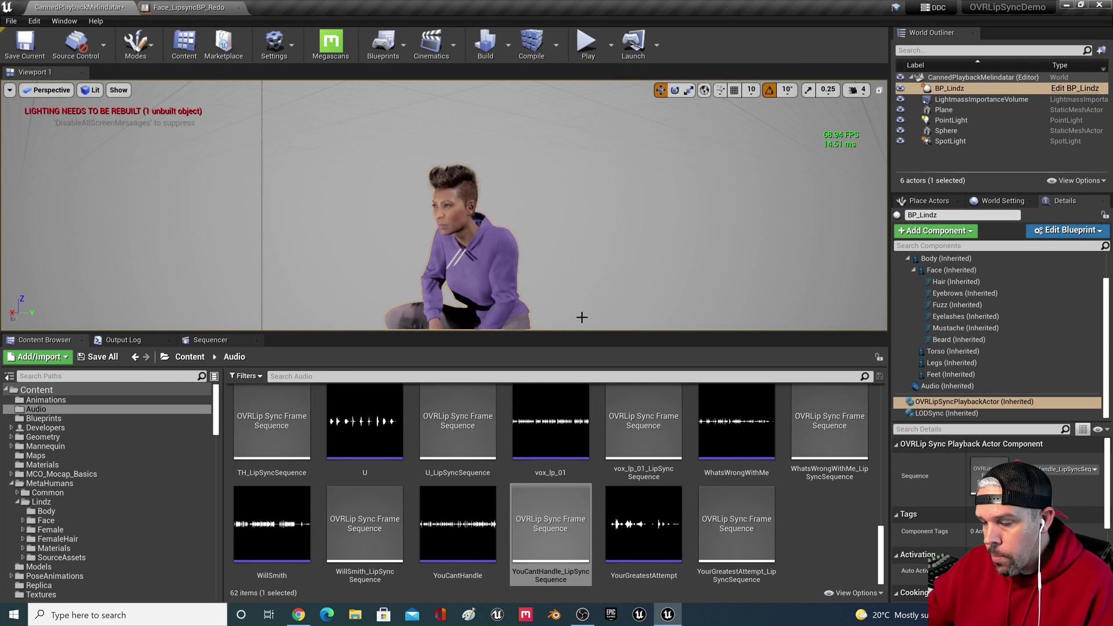
click(588, 44)
key(F11)
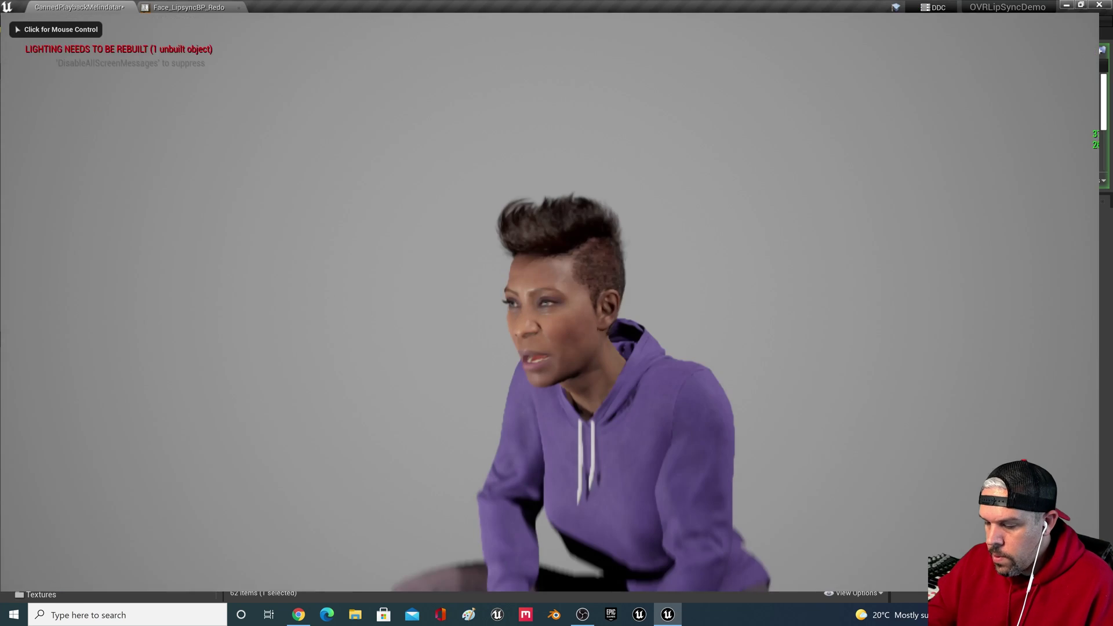